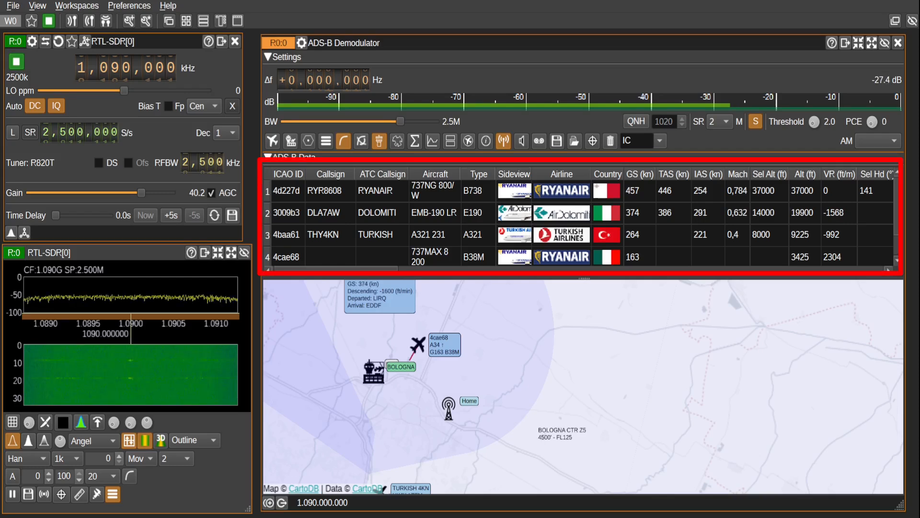
Step: Select and deselect aircraft rows in the ADS-B data table to view an aircraft's photo
left_click(331, 257)
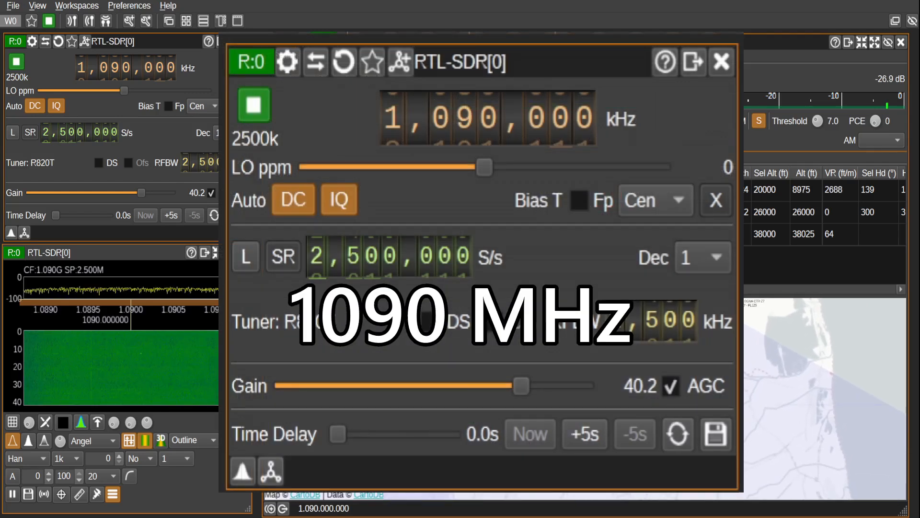
left_click(331, 212)
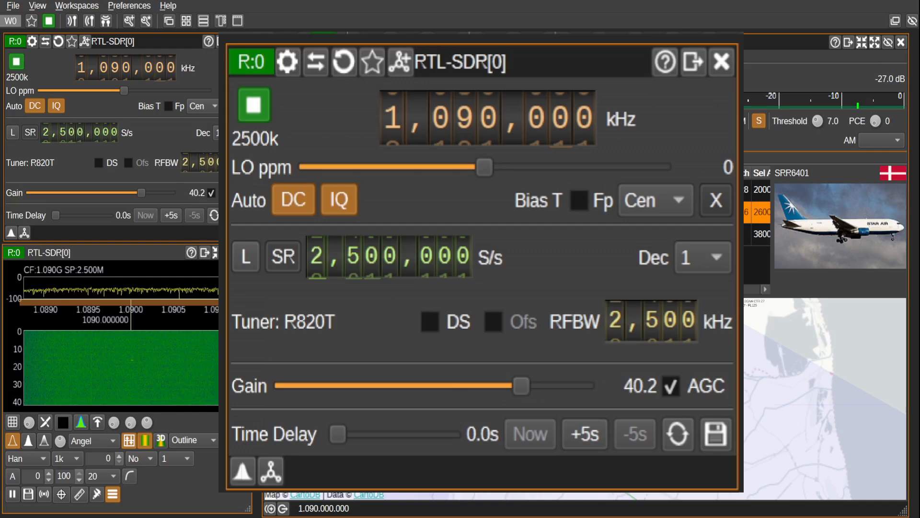
left_click(503, 383)
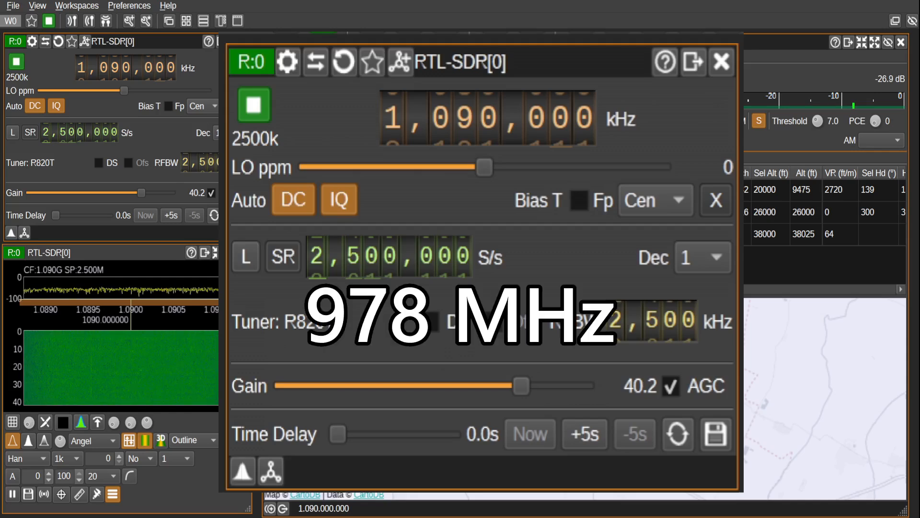
left_click(504, 212)
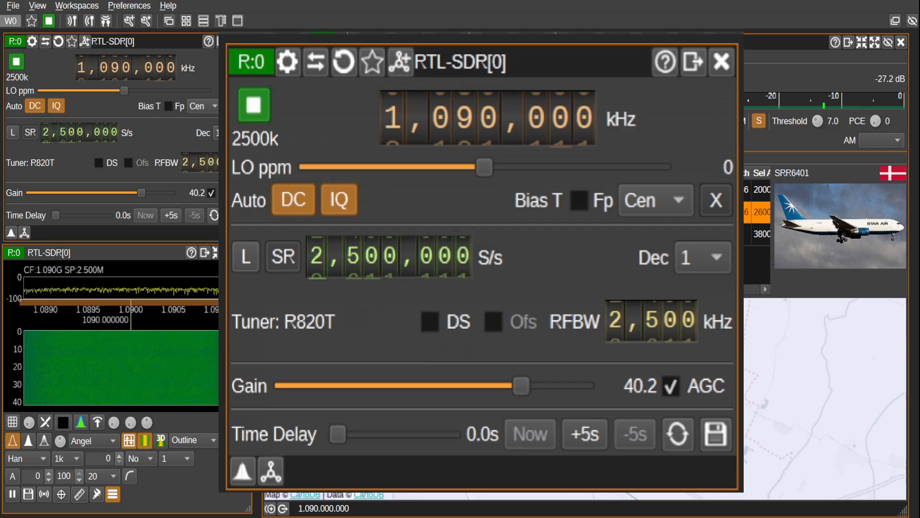
left_click_drag(235, 307, 235, 310)
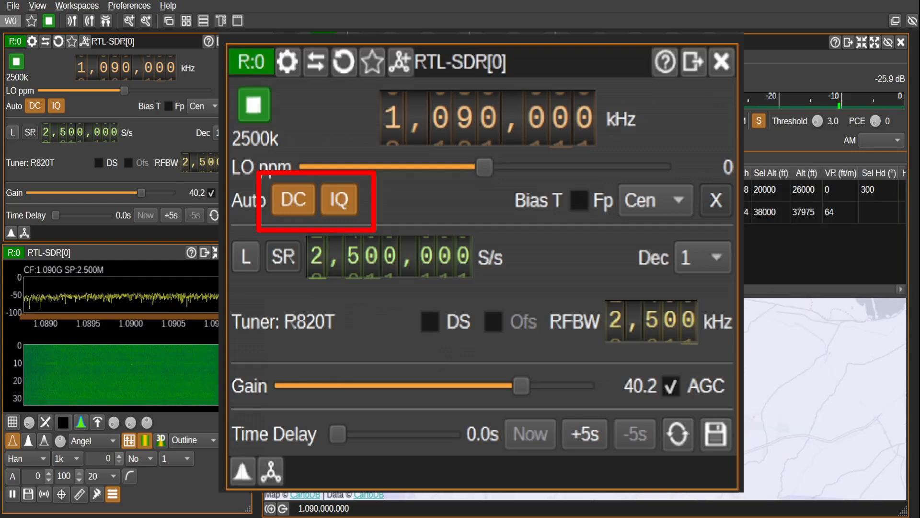
Step: Switch the automatic DC correction, the IQ correction and the tuner's AGC off and back on, one after another
left_click(35, 106)
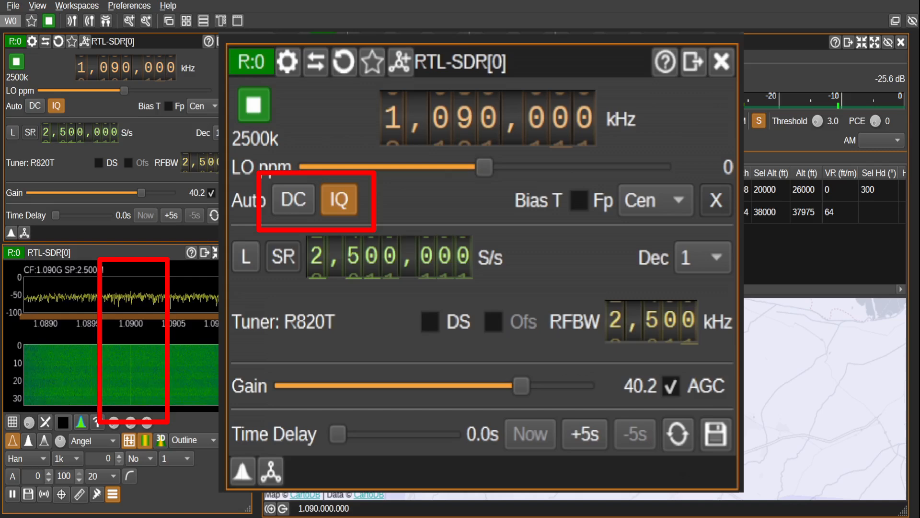
left_click(35, 106)
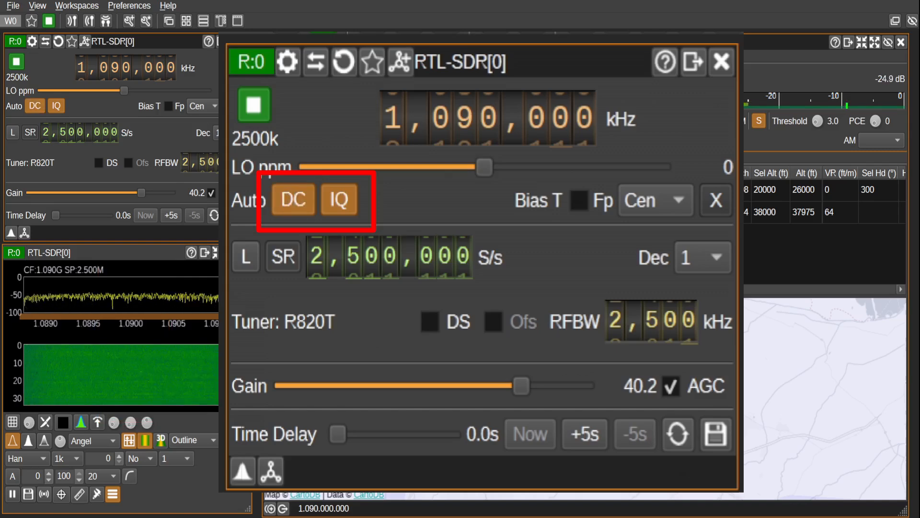
left_click(56, 106)
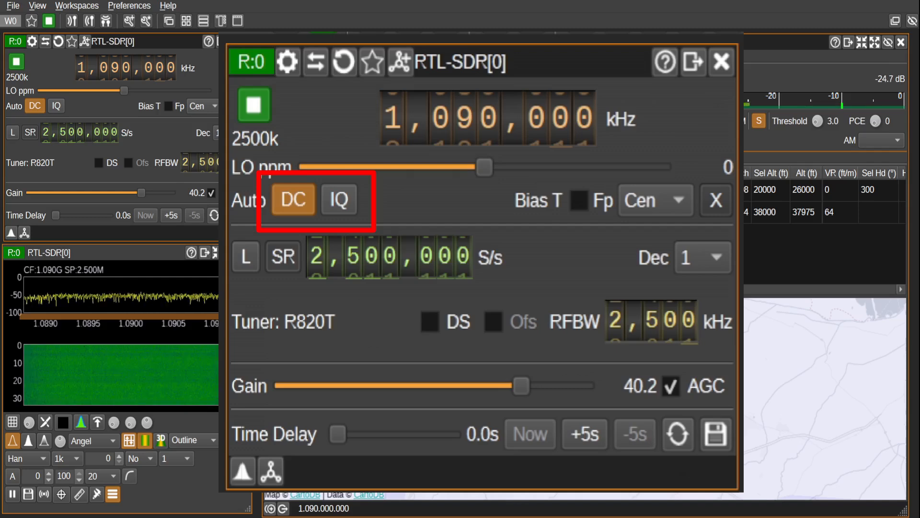
left_click(56, 106)
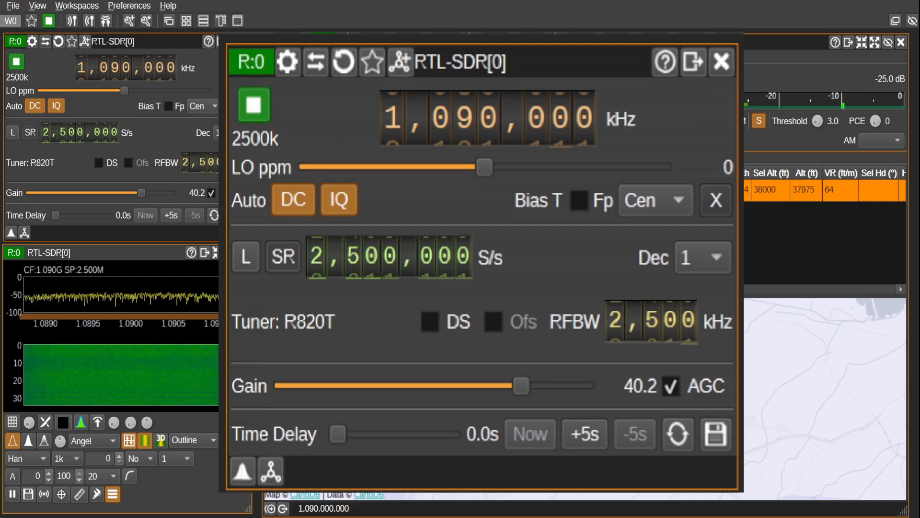
left_click(212, 193)
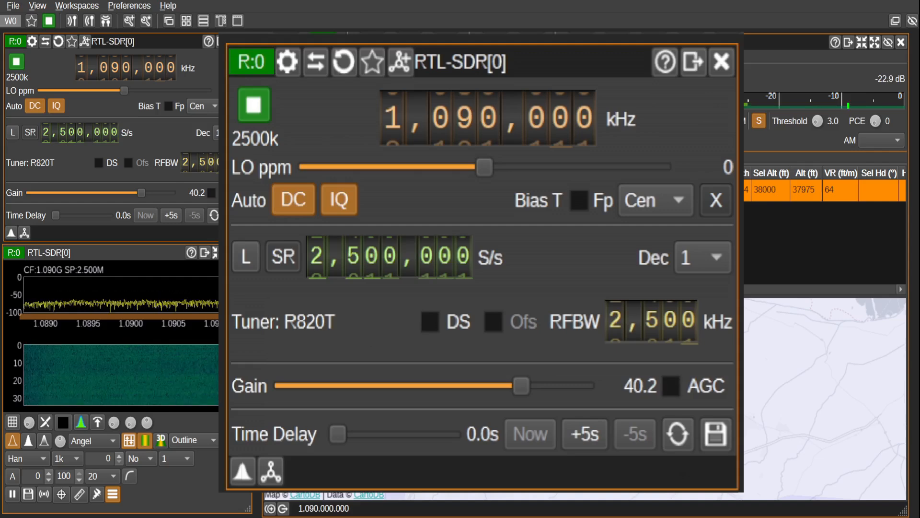
left_click(212, 193)
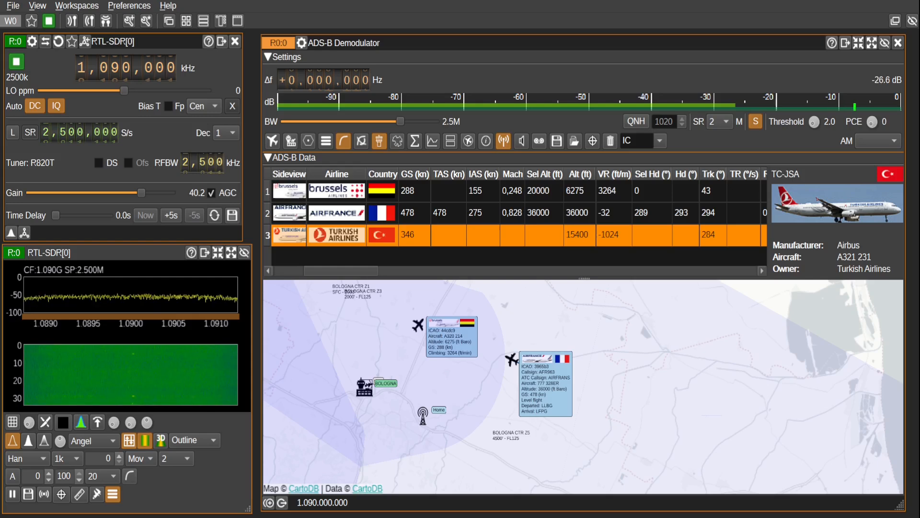
Step: Locate the Turkish Airlines aircraft west of Forli on the map, deselect it and expand its information label
left_click_drag(614, 451, 578, 399)
scroll(578, 399, "down", 1)
scroll(556, 383, "down", 6)
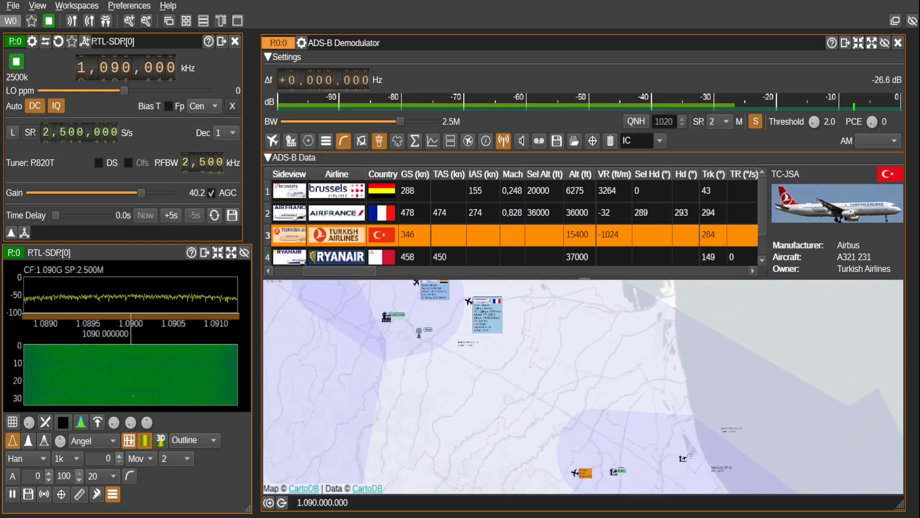
left_click(586, 473)
left_click(585, 473)
left_click_drag(586, 473, 542, 419)
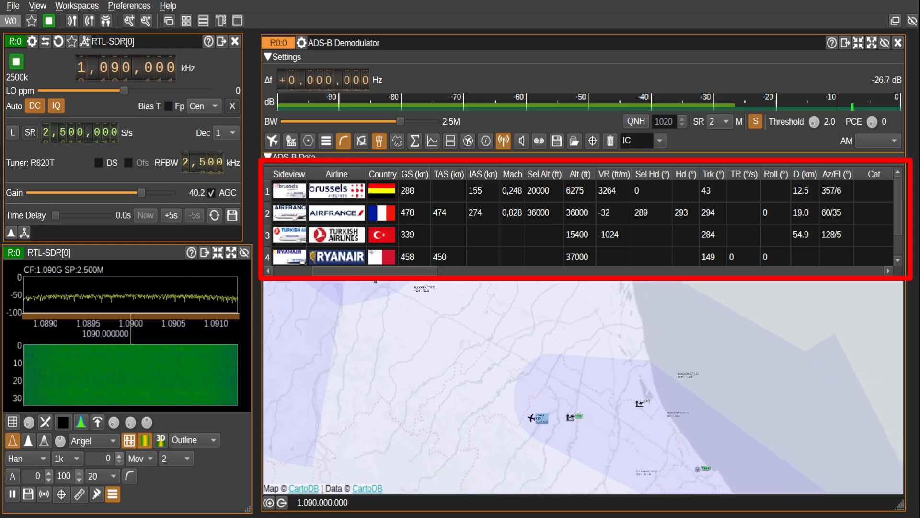
scroll(560, 443, "up", 12)
left_click(516, 378)
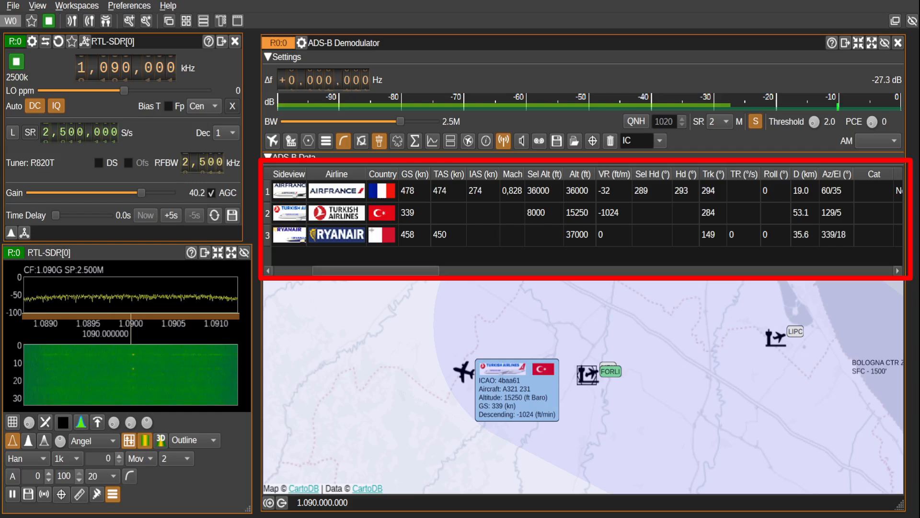
Step: Examine the ADS-B table columns from speed and altitude through weather, position and frame counts to flight schedule times
scroll(583, 214, "right", 3)
scroll(583, 216, "right", 4)
scroll(583, 216, "right", 2)
scroll(582, 216, "right", 3)
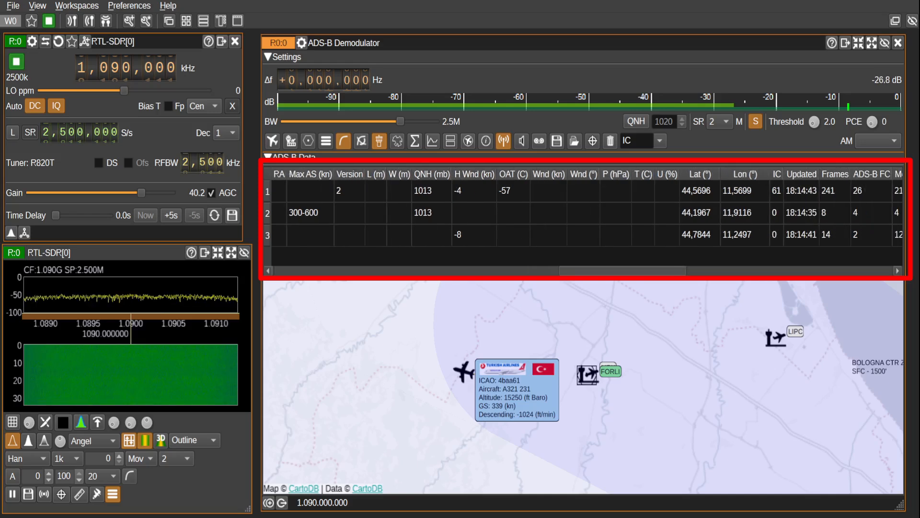
scroll(583, 216, "right", 2)
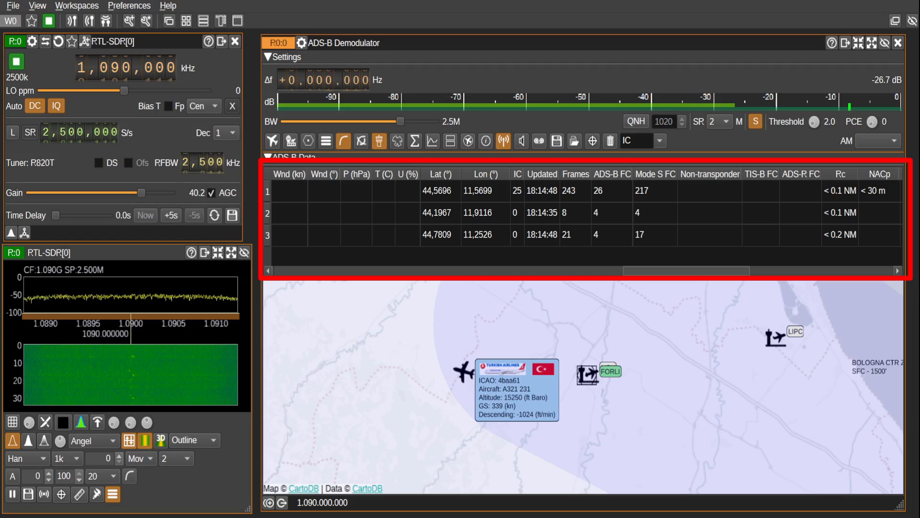
scroll(583, 215, "right", 1)
scroll(582, 216, "right", 5)
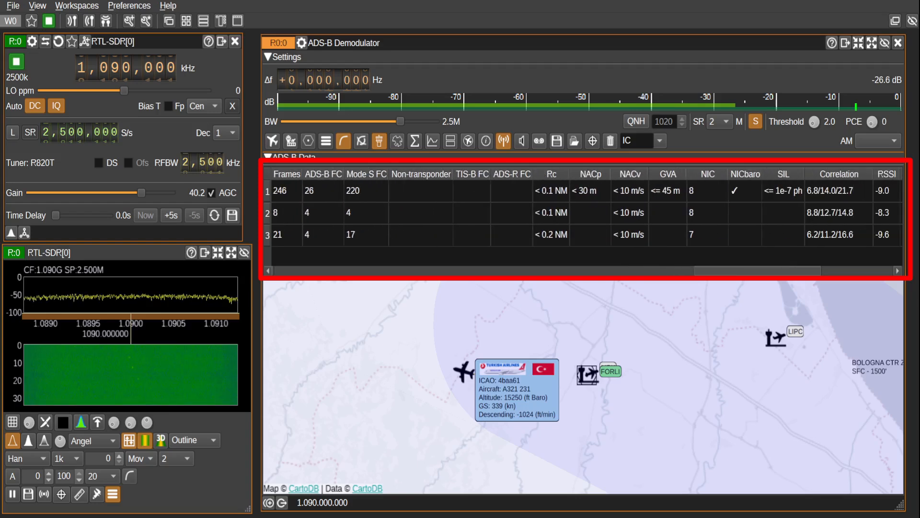
scroll(582, 215, "right", 4)
scroll(582, 216, "right", 3)
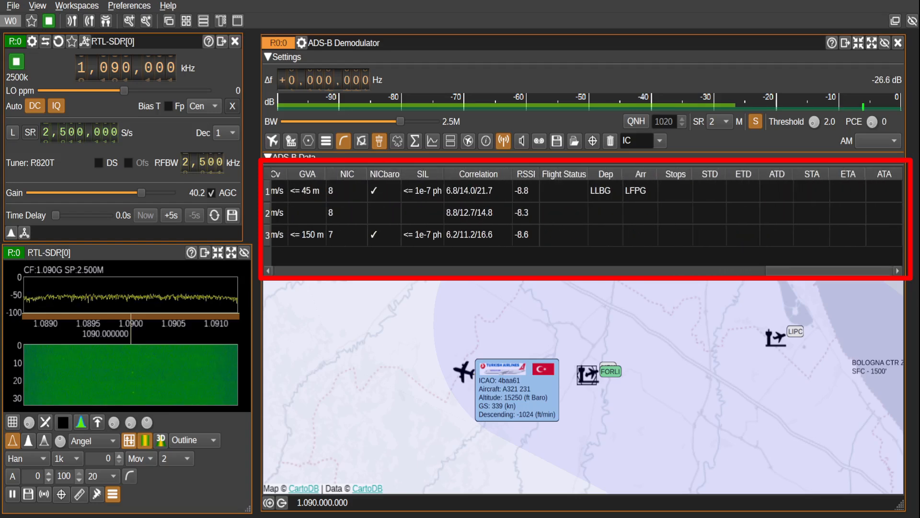
Step: Go back through the ADS-B table to inspect the manufacturer, owner, operator and TCAS columns
scroll(582, 215, "left", 10)
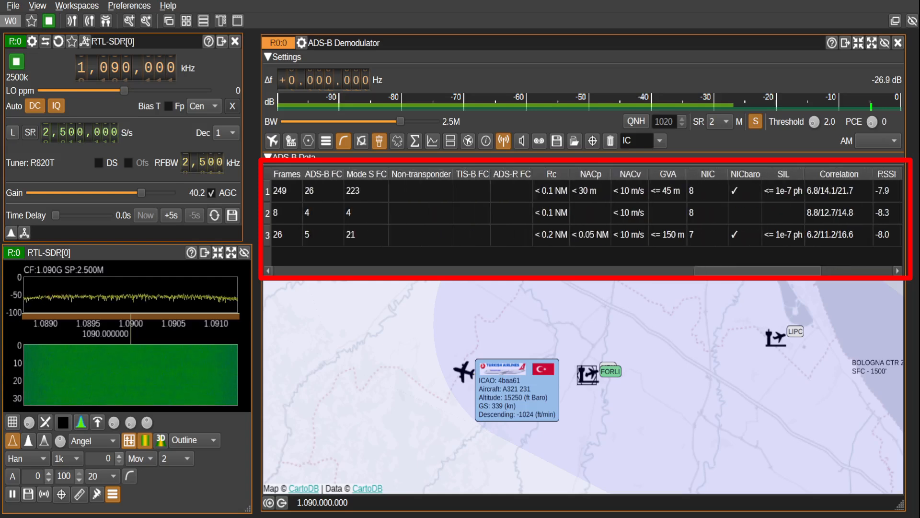
scroll(583, 215, "left", 8)
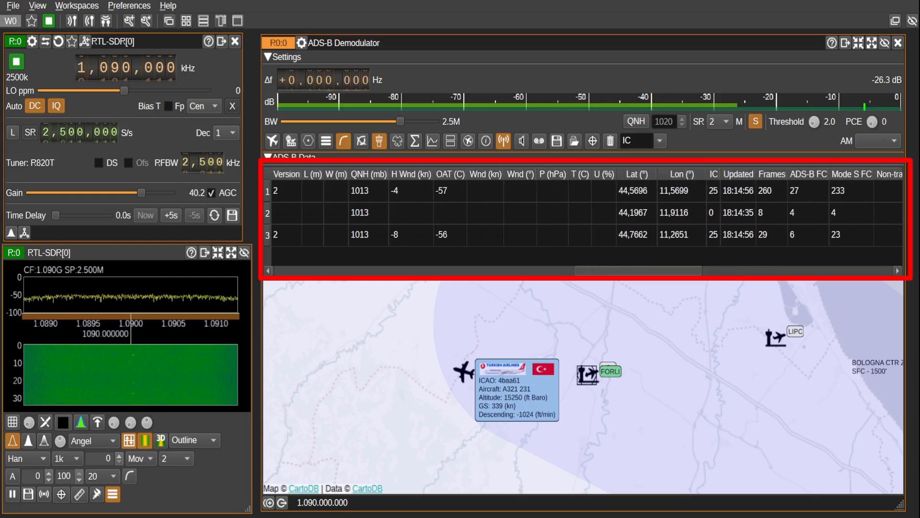
scroll(582, 215, "left", 5)
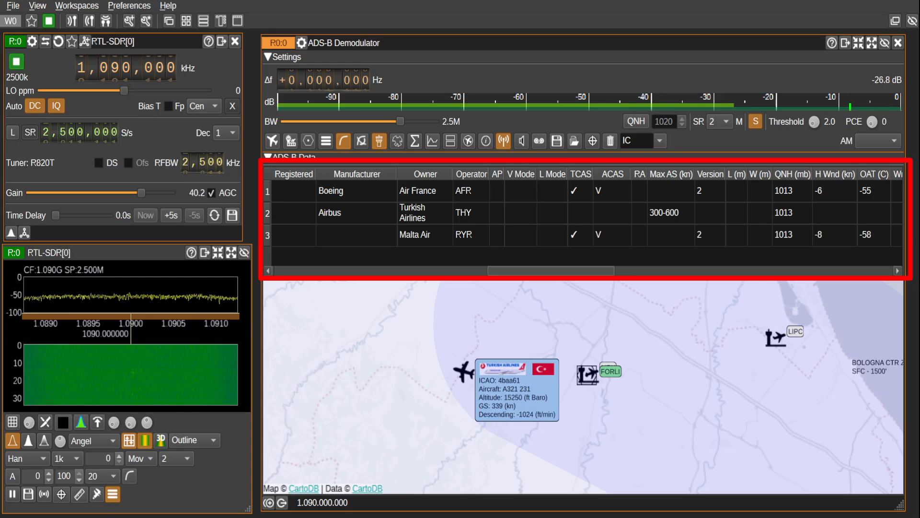
scroll(582, 216, "right", 3)
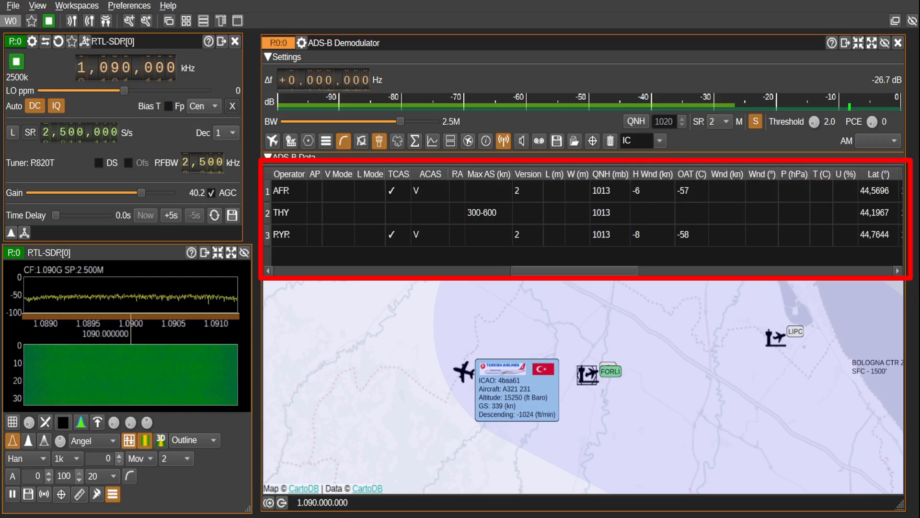
scroll(582, 216, "left", 4)
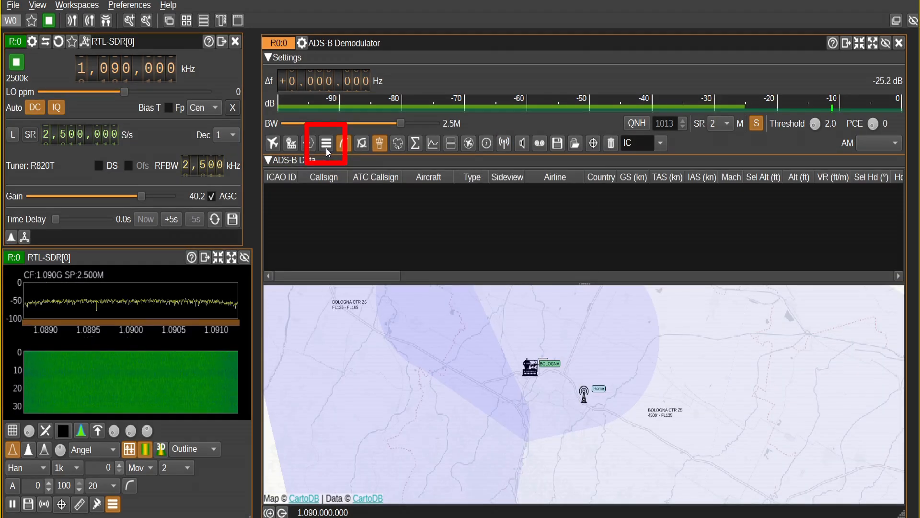
Step: Review the general and map options in the ADS-B demodulator's display settings
left_click(326, 146)
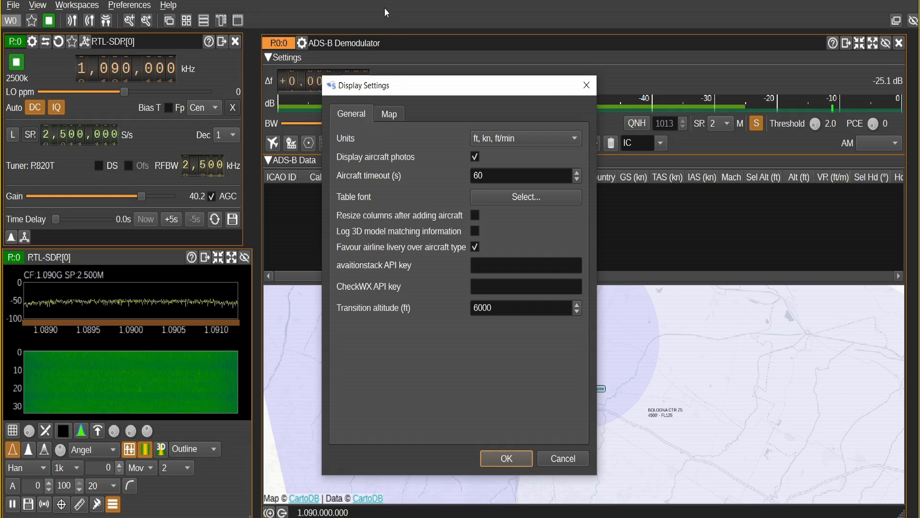
left_click(389, 115)
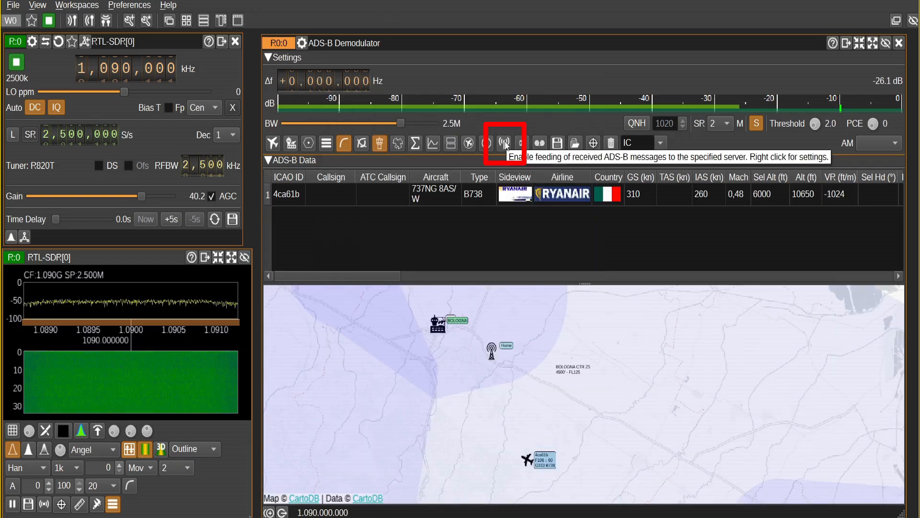
Step: Enable feeding of received ADS-B messages and review the export format, import source and export server choices in the feed settings
left_click(505, 144)
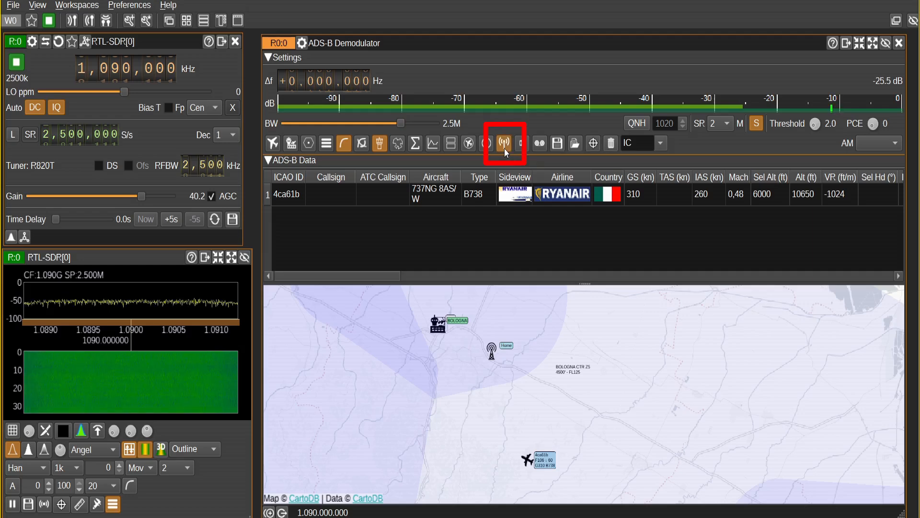
right_click(504, 149)
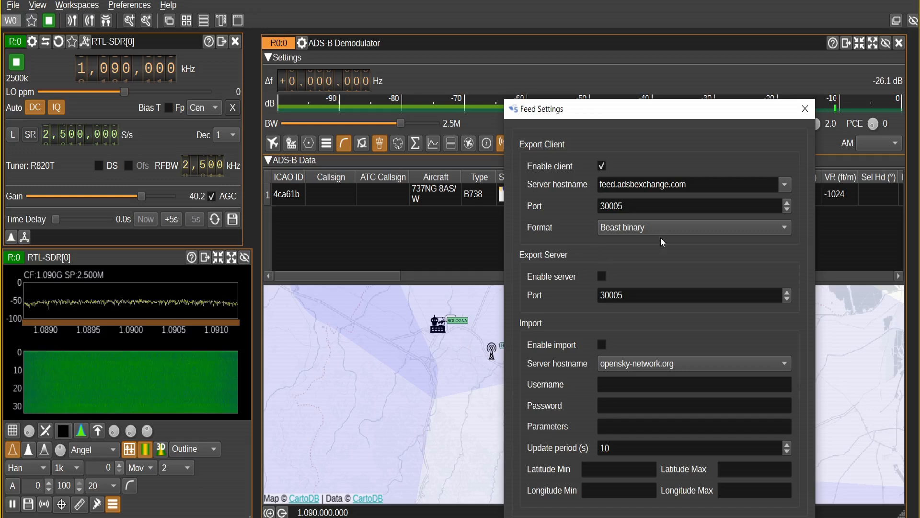
left_click(758, 230)
left_click(783, 233)
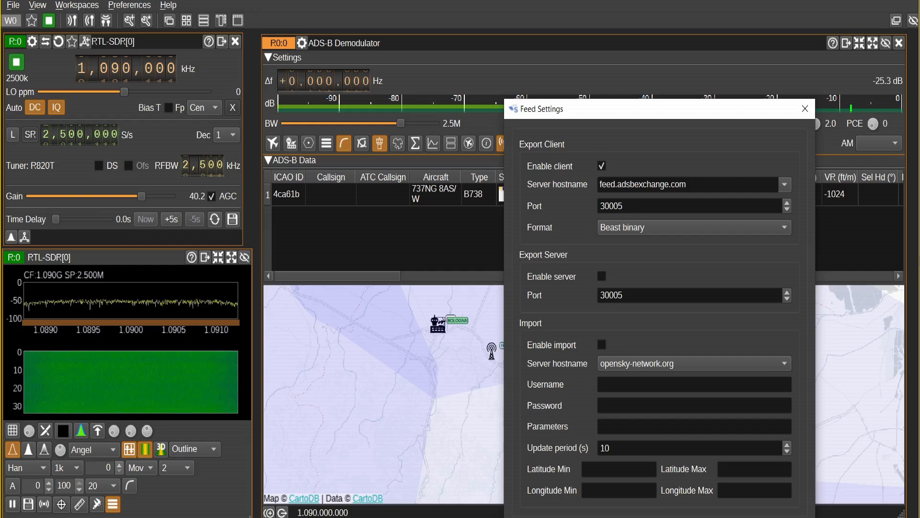
left_click(781, 228)
left_click(801, 231)
left_click(784, 377)
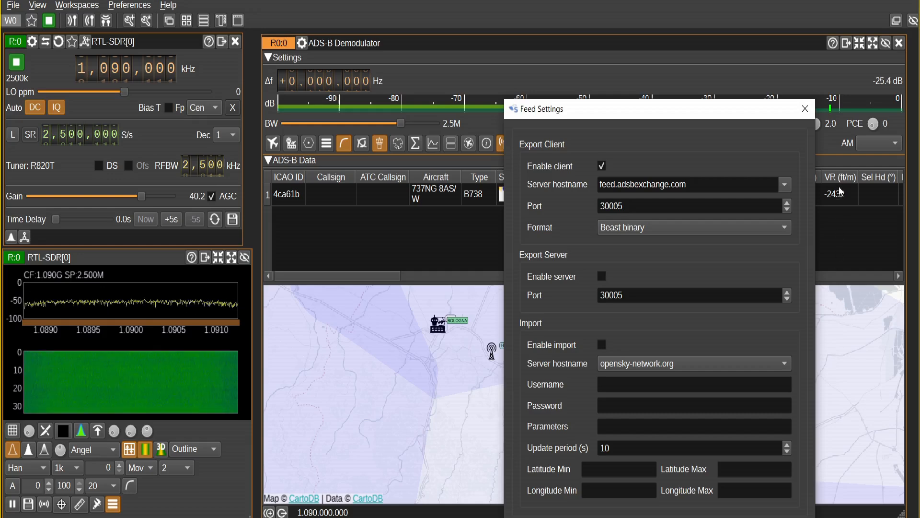
left_click(786, 186)
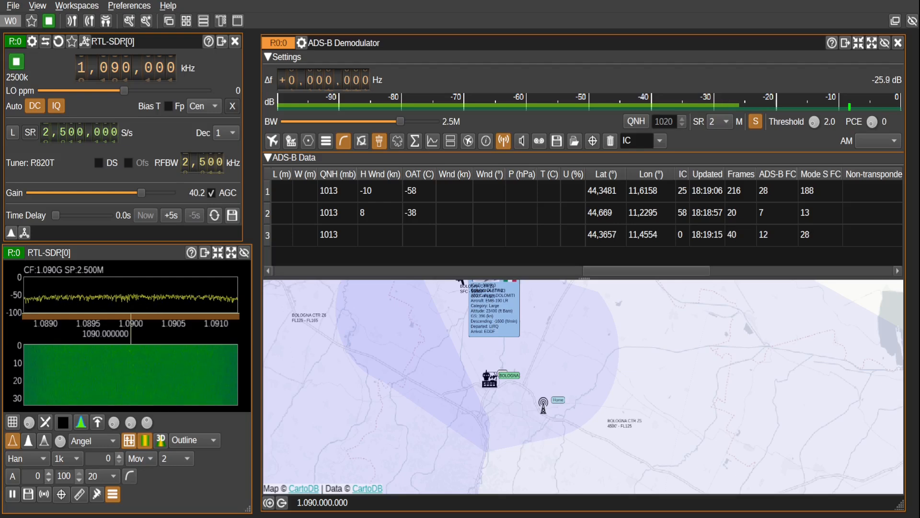
Step: Bring the ADS-B table back to its first columns with the ICAO ID, callsign and aircraft type
scroll(582, 211, "left", 6)
scroll(588, 222, "left", 8)
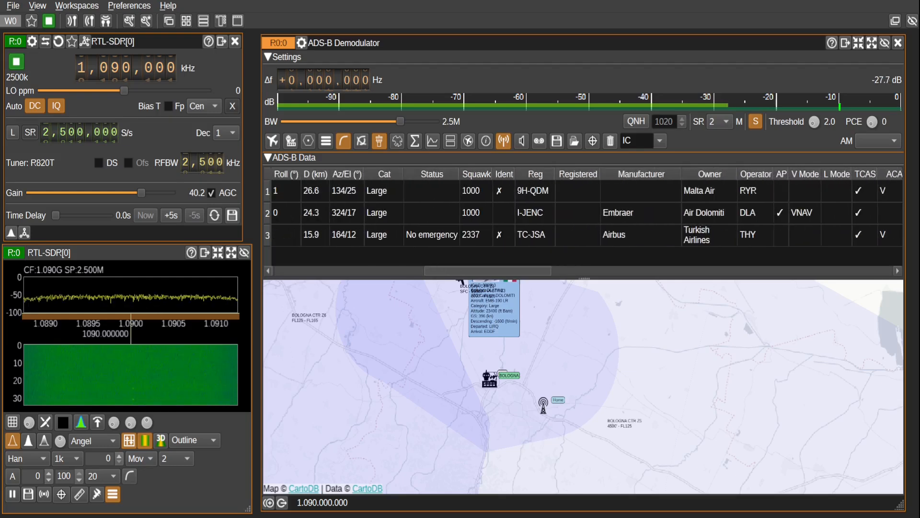
scroll(583, 211, "left", 4)
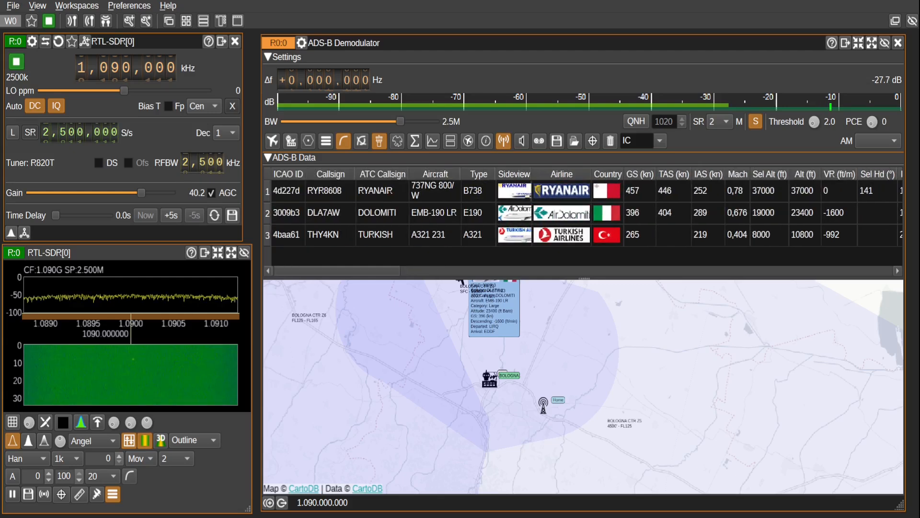
Step: Find the Ryanair and Turkish Airlines aircraft southeast of the Home station on the map
left_click_drag(583, 354, 469, 340)
scroll(518, 405, "down", 5)
left_click_drag(508, 403, 488, 347)
scroll(494, 440, "up", 3)
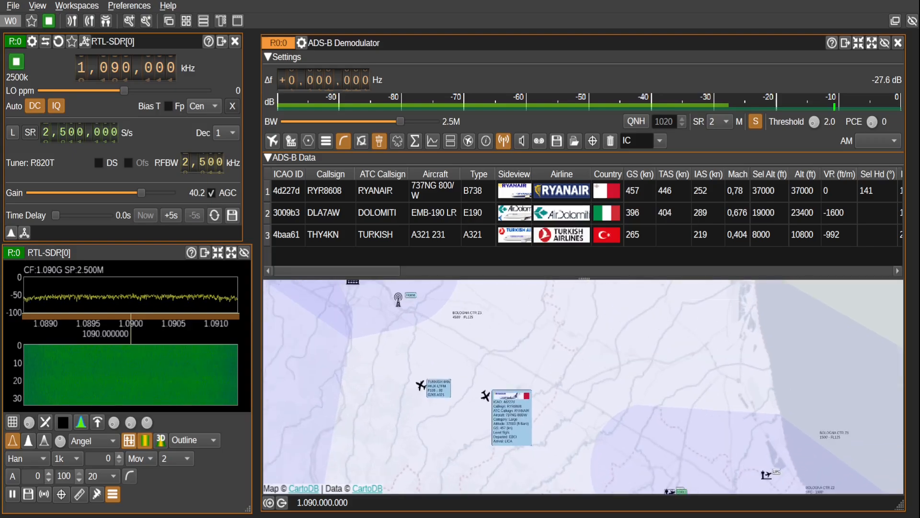